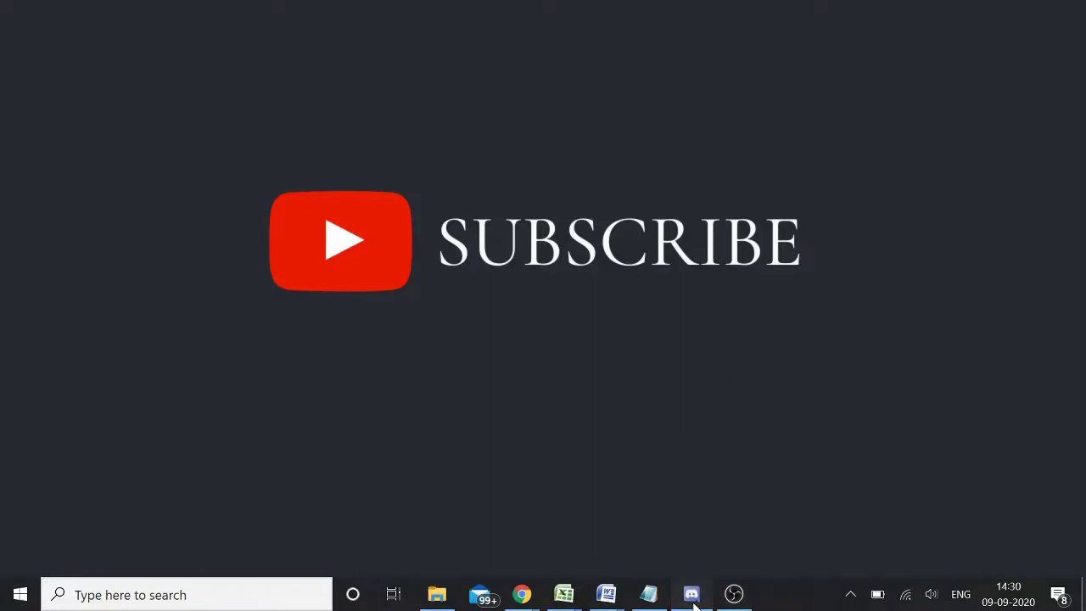
Switch to Chrome with the Discord web app's direct-message conversation open and show the page's full address.
click(691, 593)
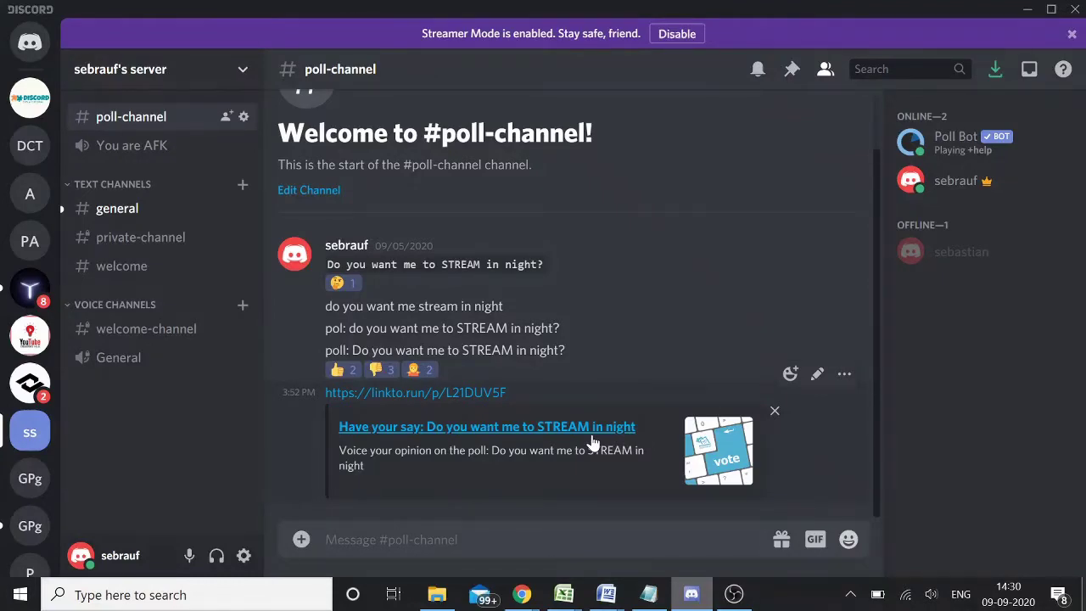
click(1026, 9)
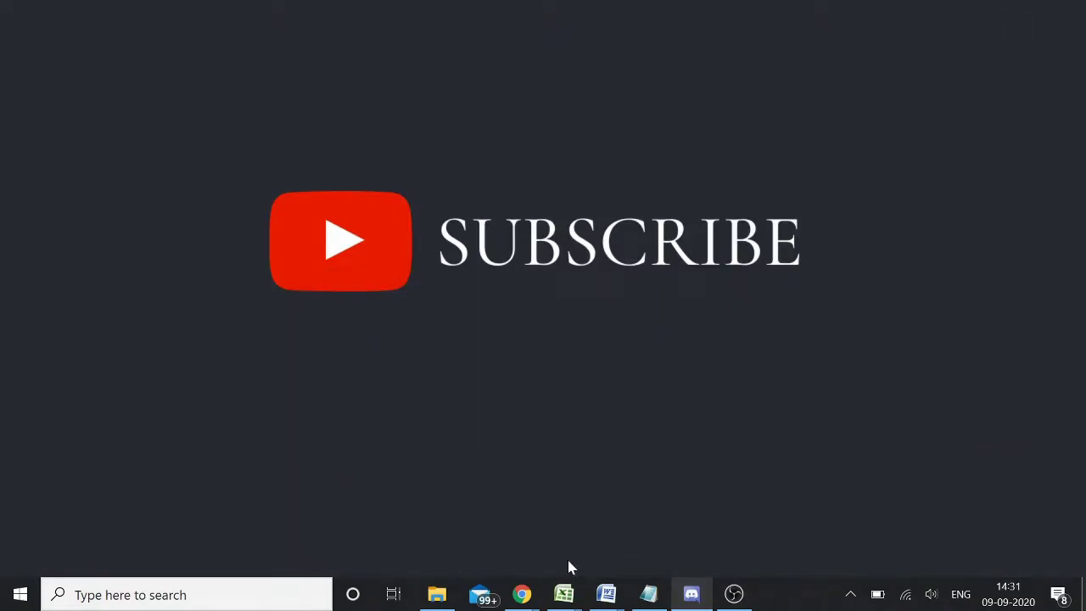
mouse_move(521, 593)
click(624, 508)
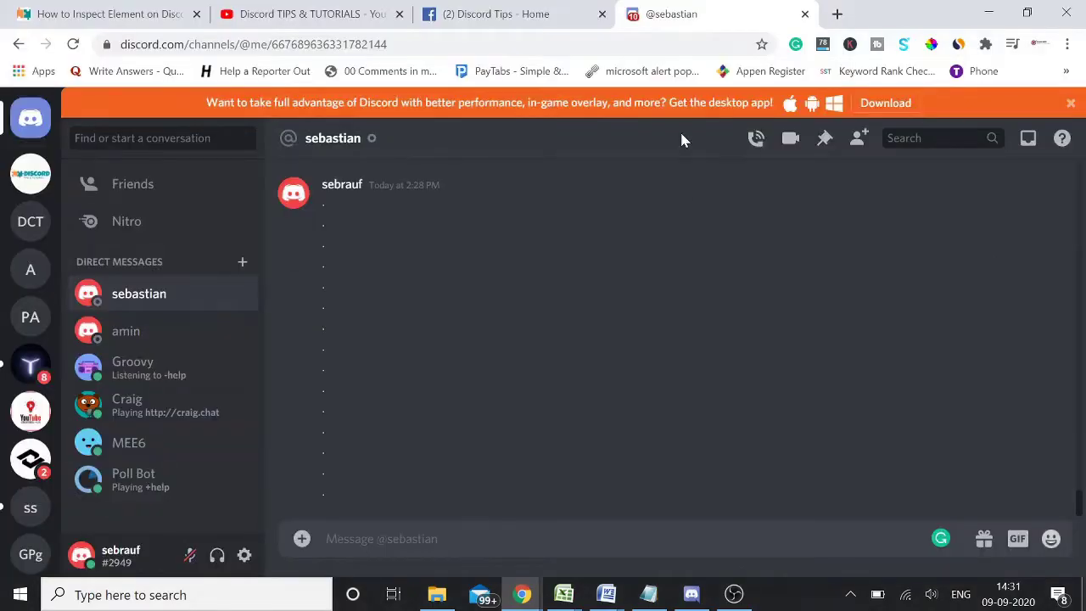
click(254, 44)
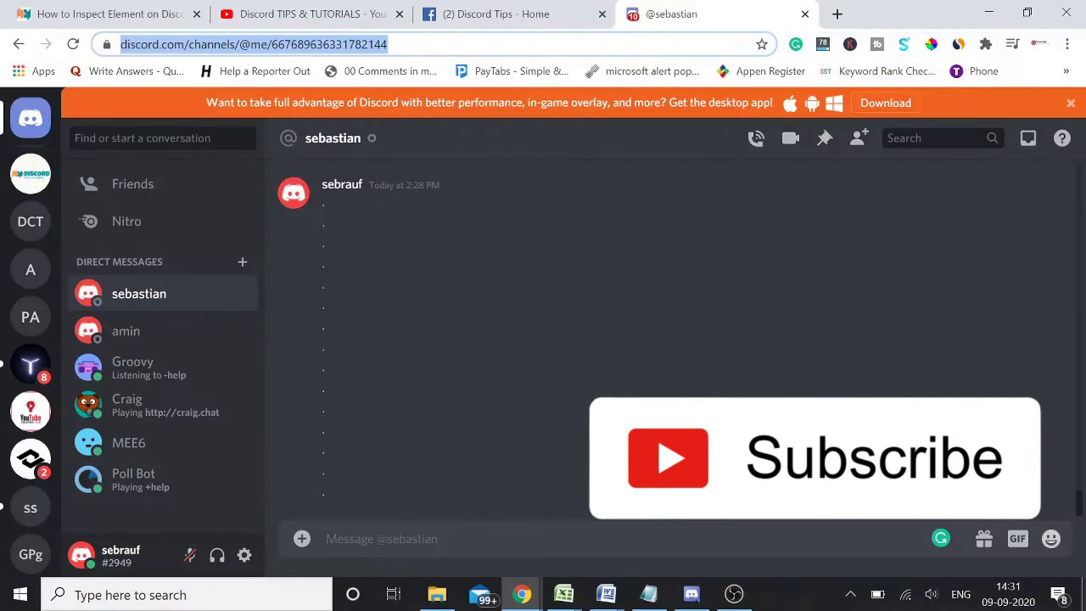
key(End)
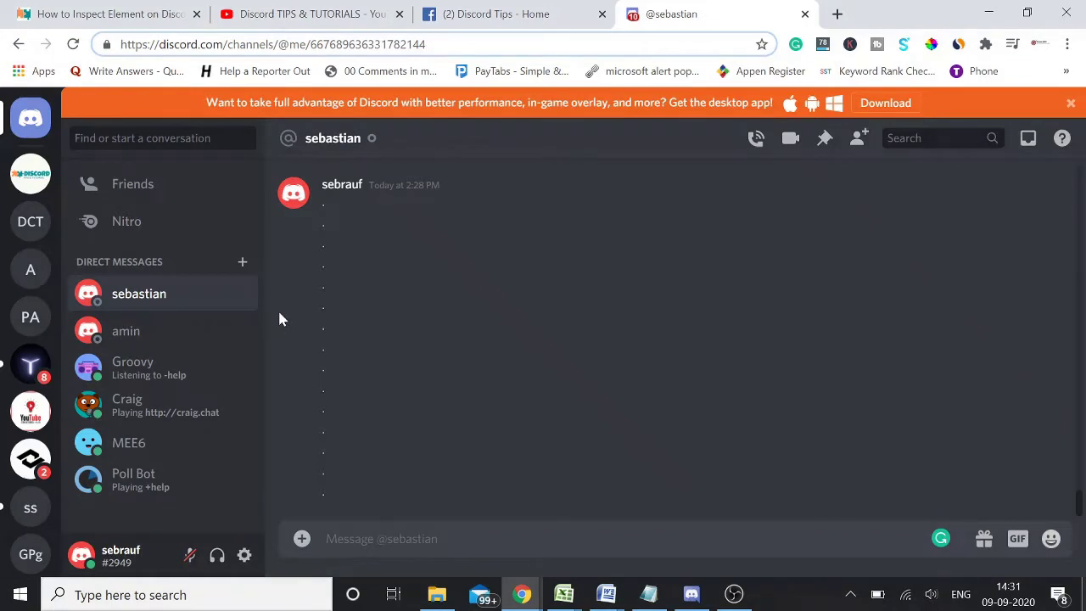
Send the message "Hey, I am getting bored, what about you" in the open direct-message conversation.
click(407, 358)
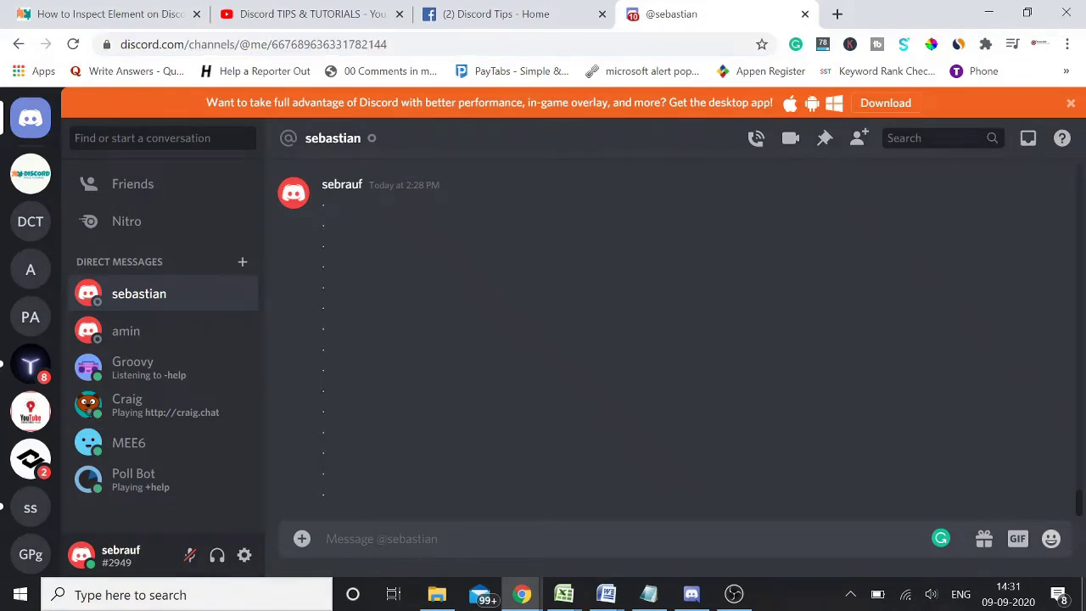
text(IHey, I am)
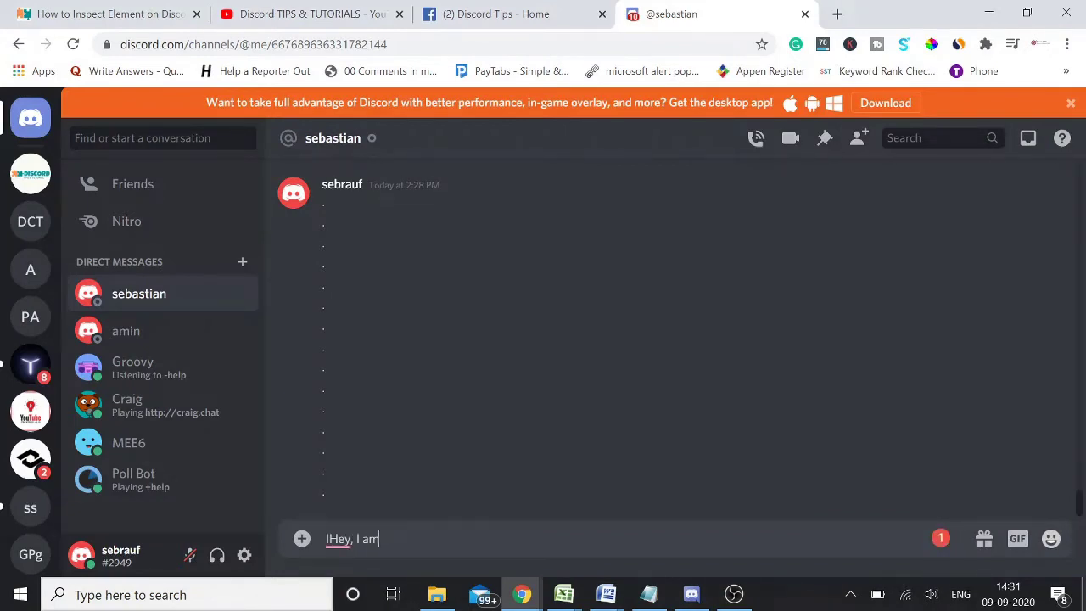
key(ctrl+a)
key(BackSpace)
text(Hey, )
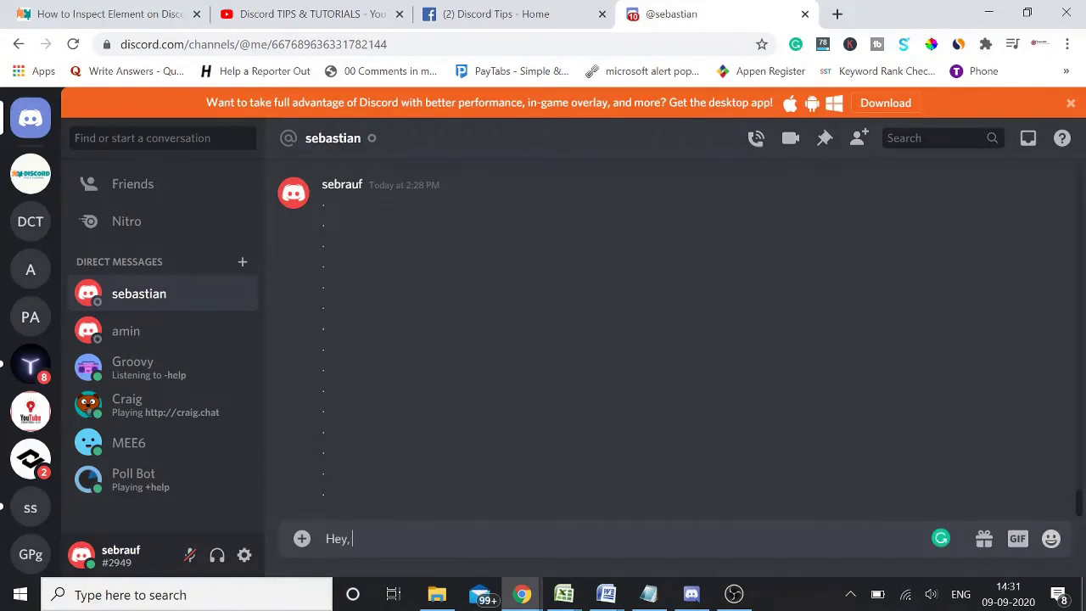
text(I am getting bored, what ab)
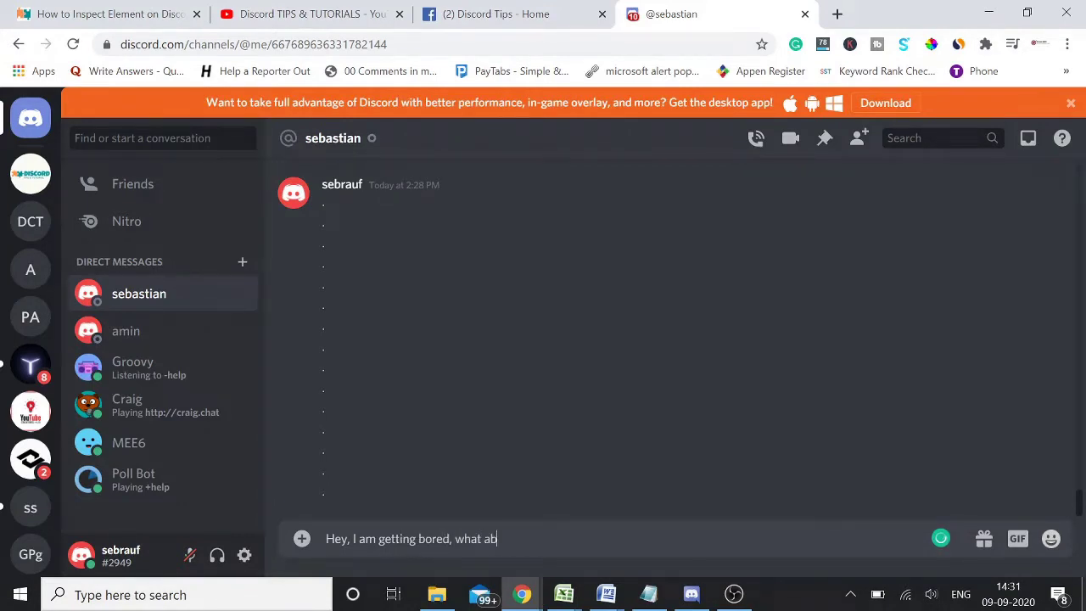
text(out you)
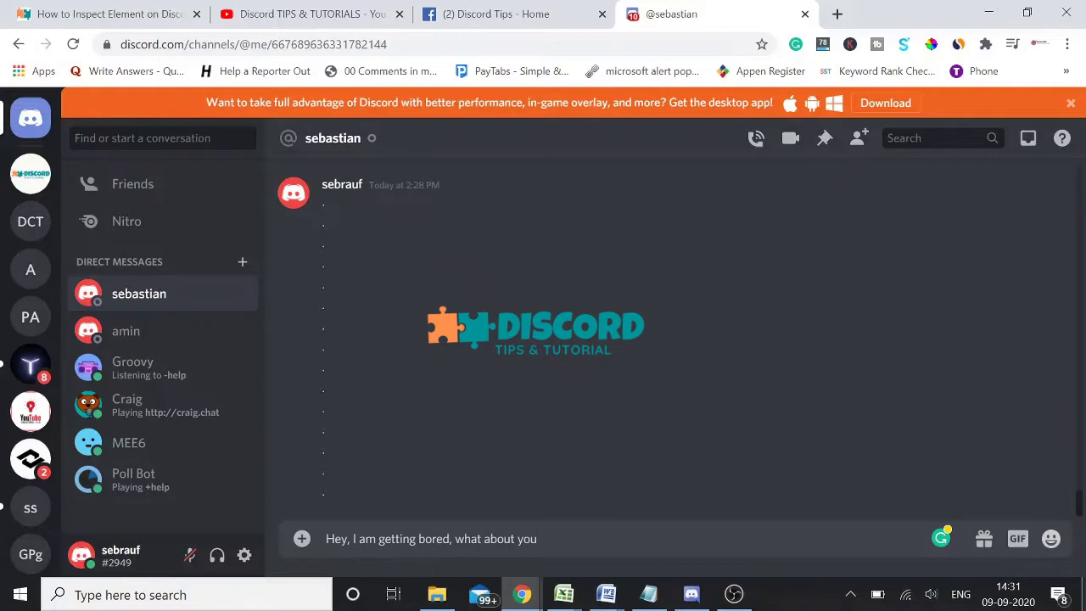
key(Return)
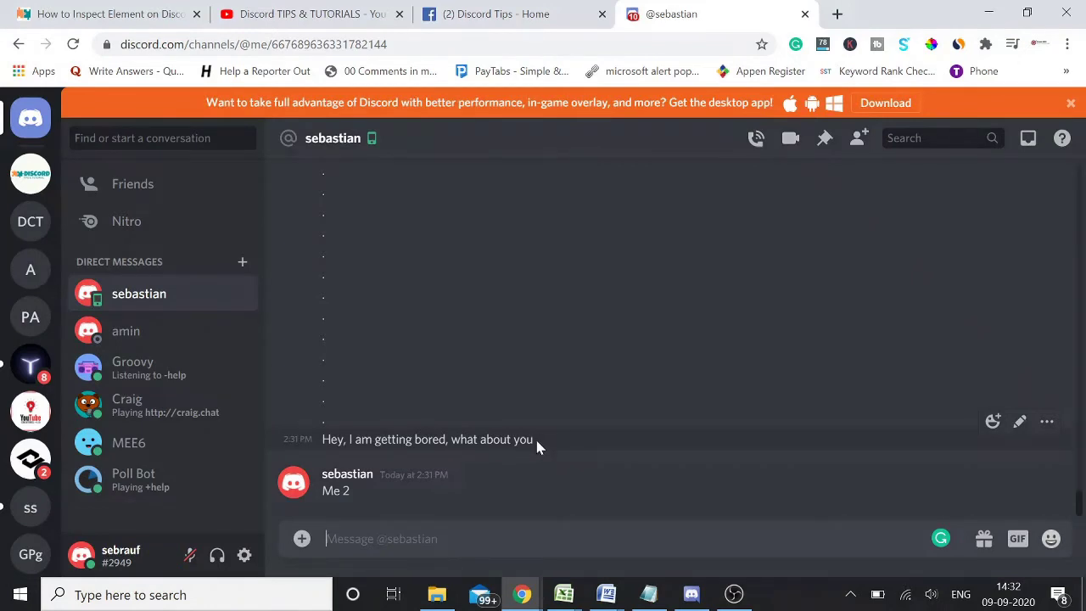
Select the sent message "Hey, I am getting bored, what about you" and inspect its element in the developer tools.
drag(535, 439, 322, 439)
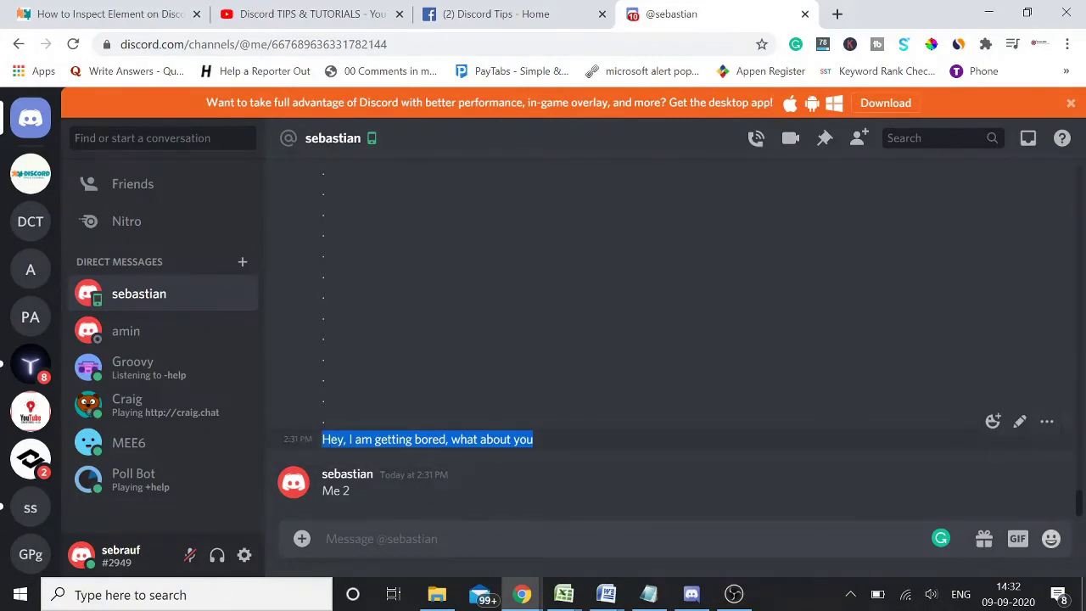
right_click(434, 440)
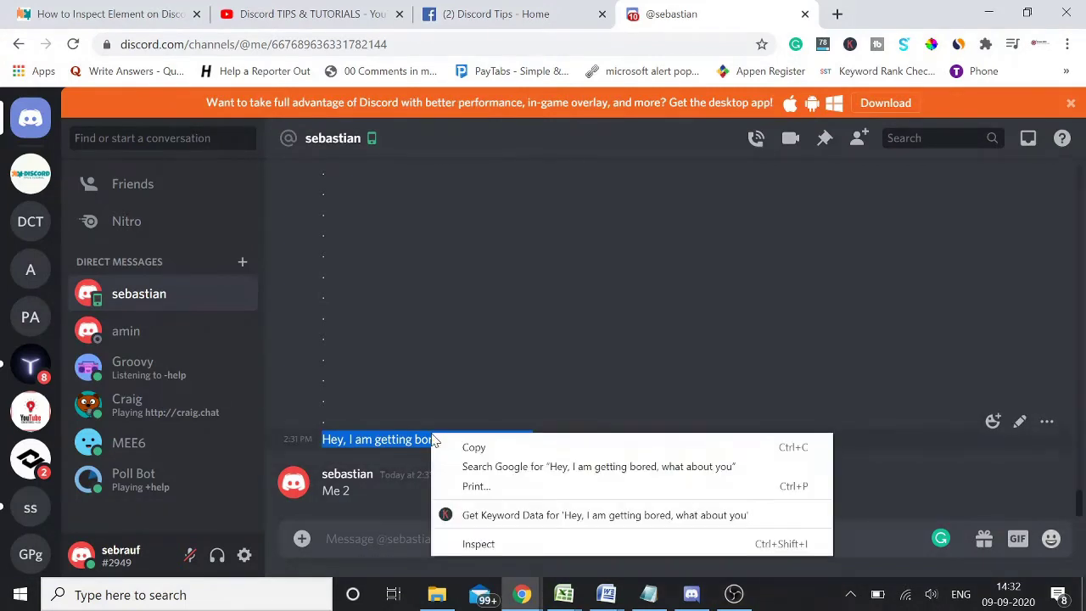
click(474, 545)
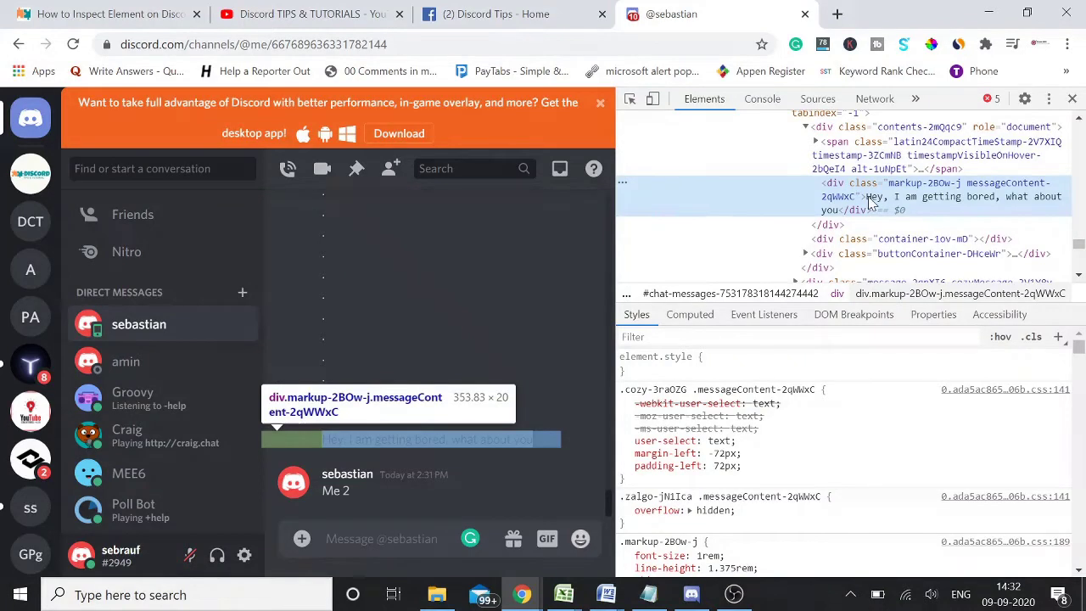
Replace the message's text in the inspected HTML with "Hey," followed by a first name and "I".
double_click(877, 198)
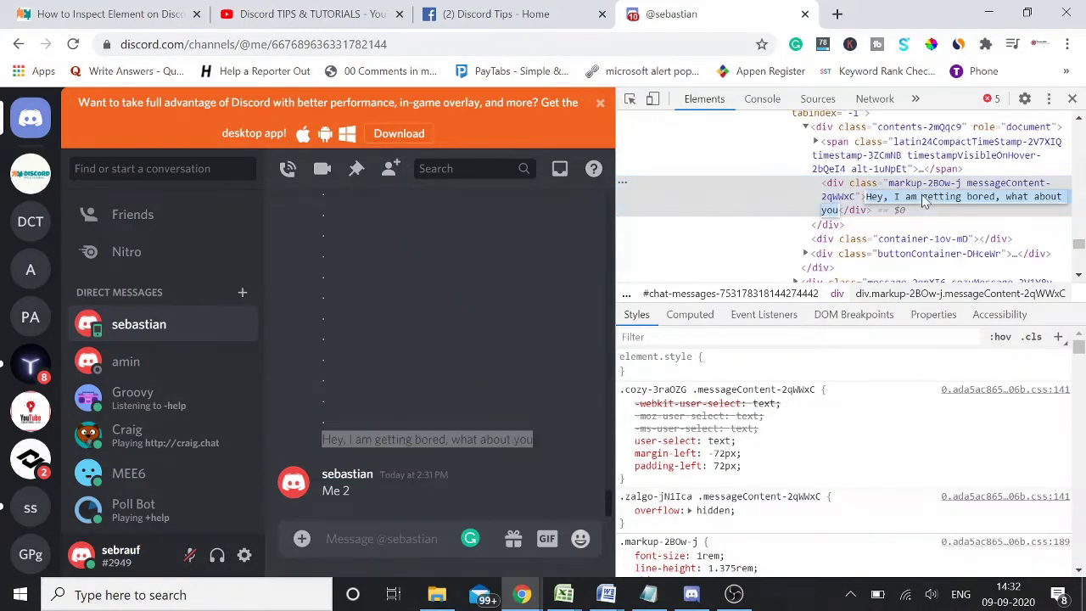
drag(869, 201, 1055, 199)
text(Hey)
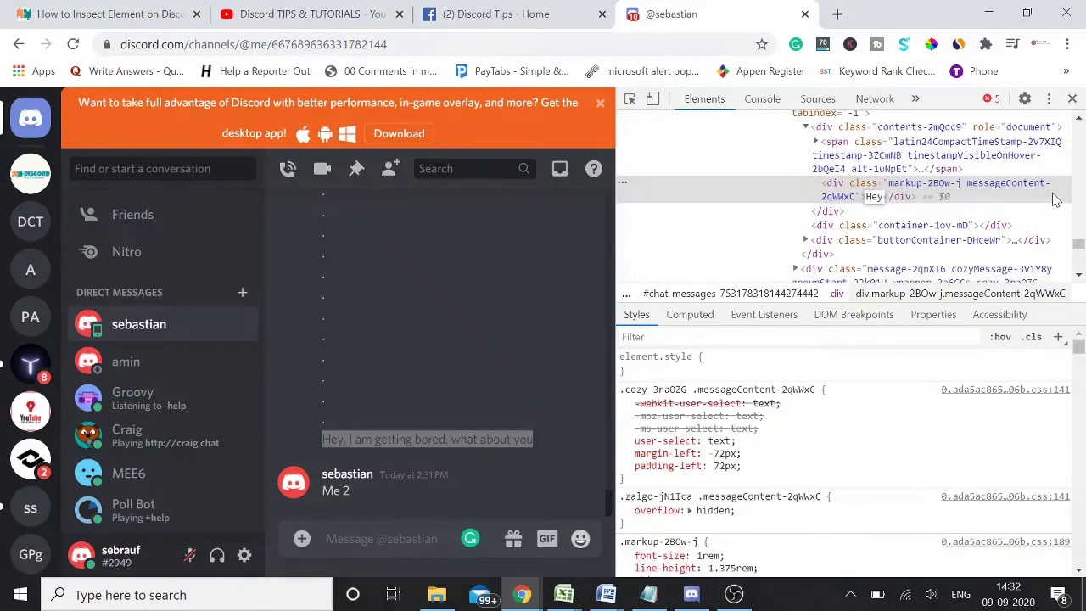
text(, Laur)
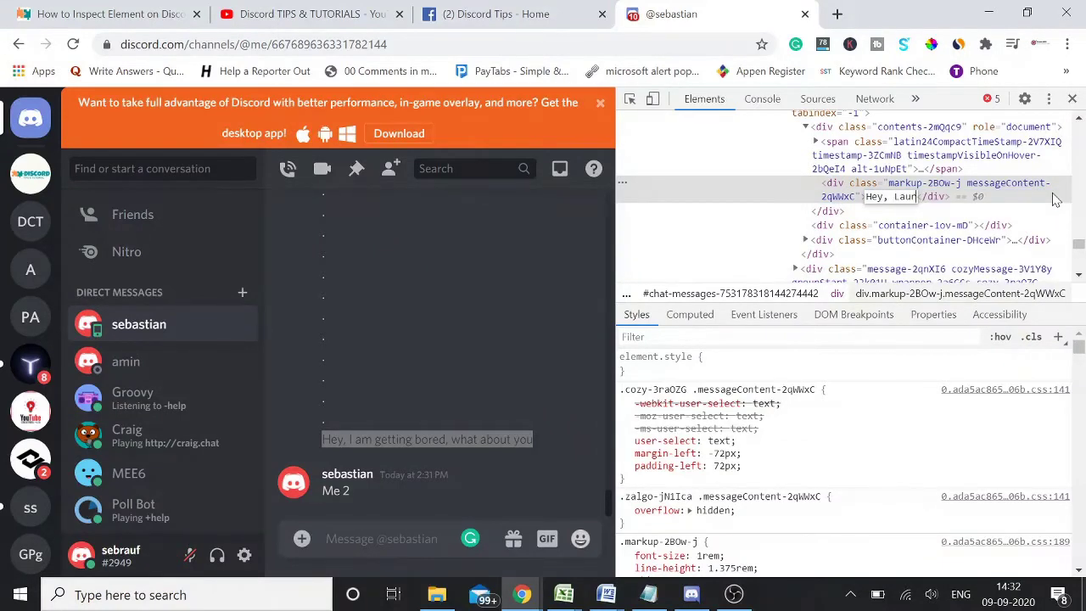
text(en I guess)
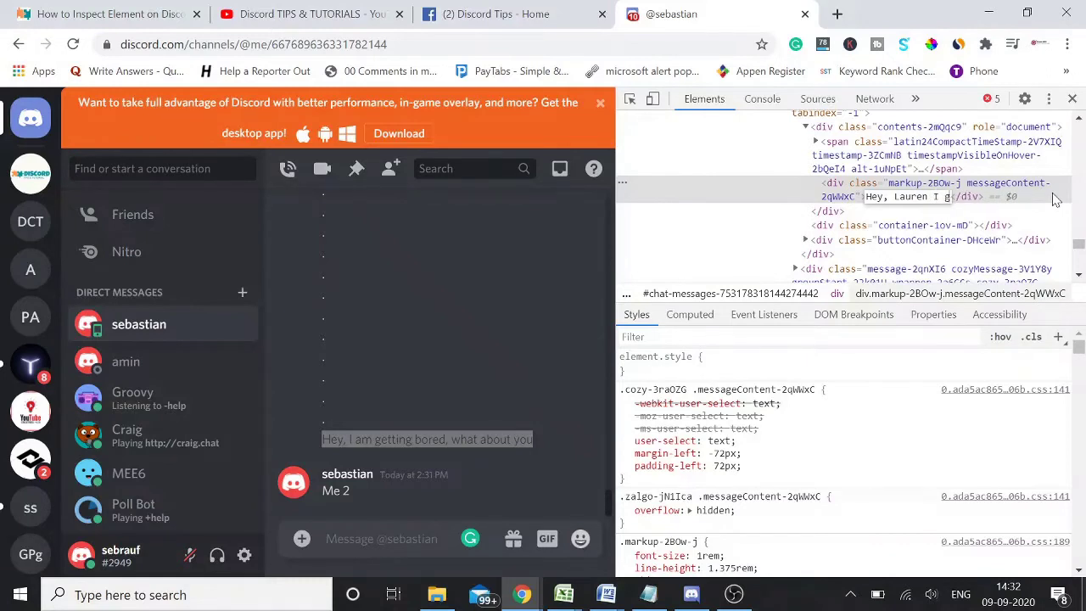
key(BackSpace)
key(BackSpace)
key(BackSpace)
key(BackSpace)
key(BackSpace)
key(BackSpace)
text(feel in love)
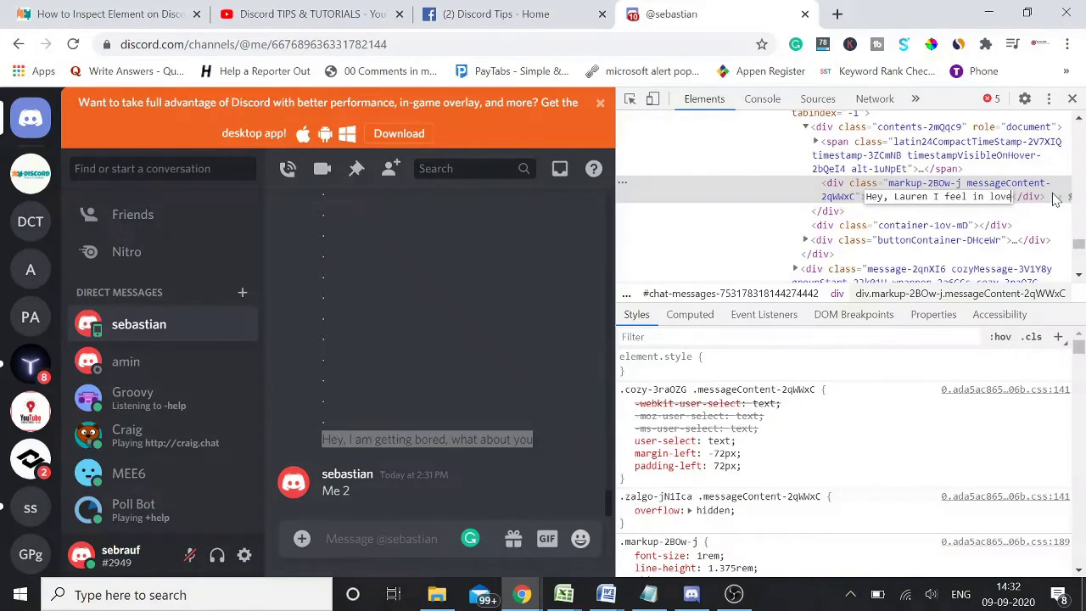
key(BackSpace)
key(BackSpace)
key(BackSpace)
key(BackSpace)
key(BackSpace)
key(BackSpace)
key(BackSpace)
key(BackSpace)
key(BackSpace)
key(BackSpace)
key(BackSpace)
key(BackSpace)
Complete the edited message text with "think I LOVE YOU" and apply it to the page.
text(th)
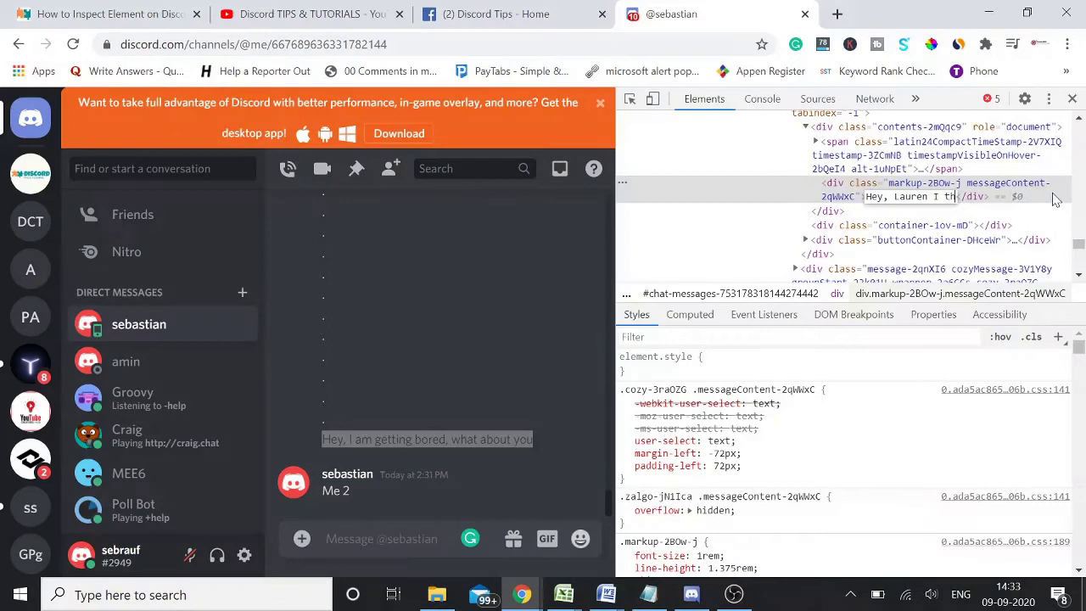
text(ink I LOVE YOU)
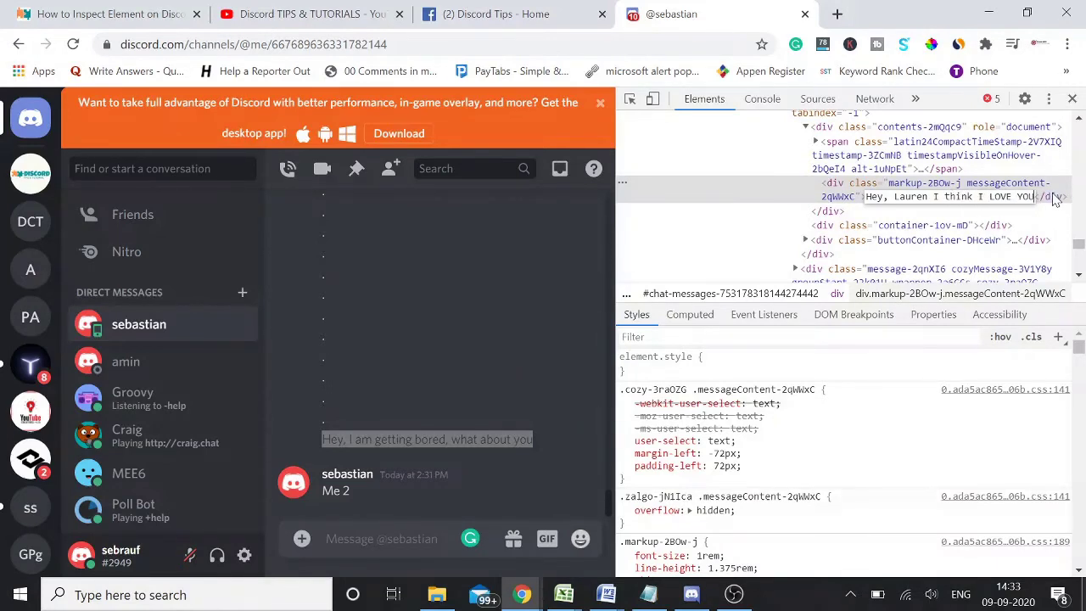
key(Return)
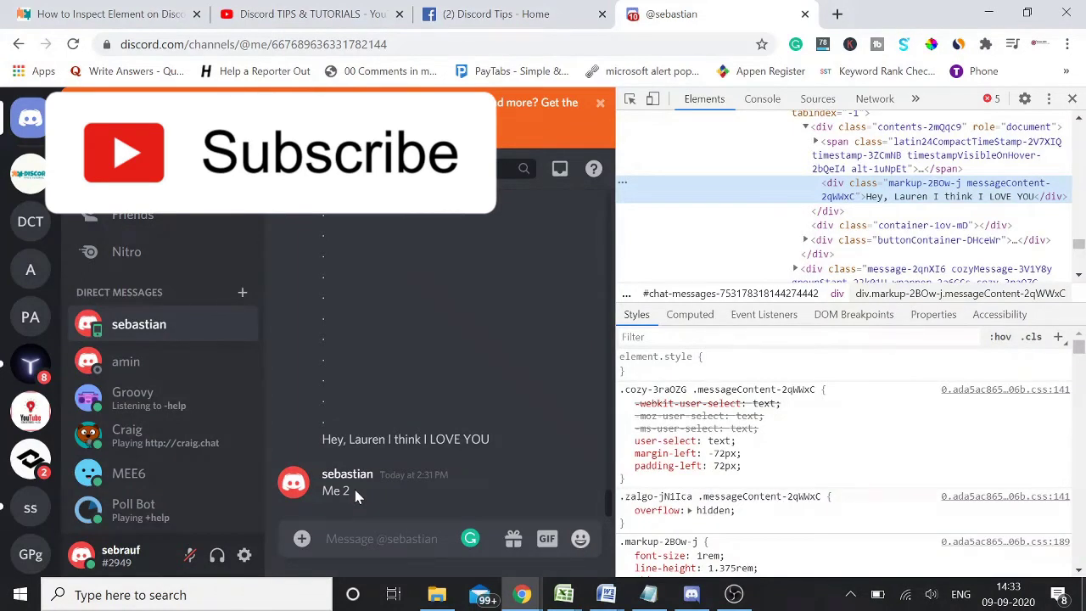
Inspect the other person's reply "Me 2" and change its text in the HTML to "I love you 2".
drag(352, 490, 321, 490)
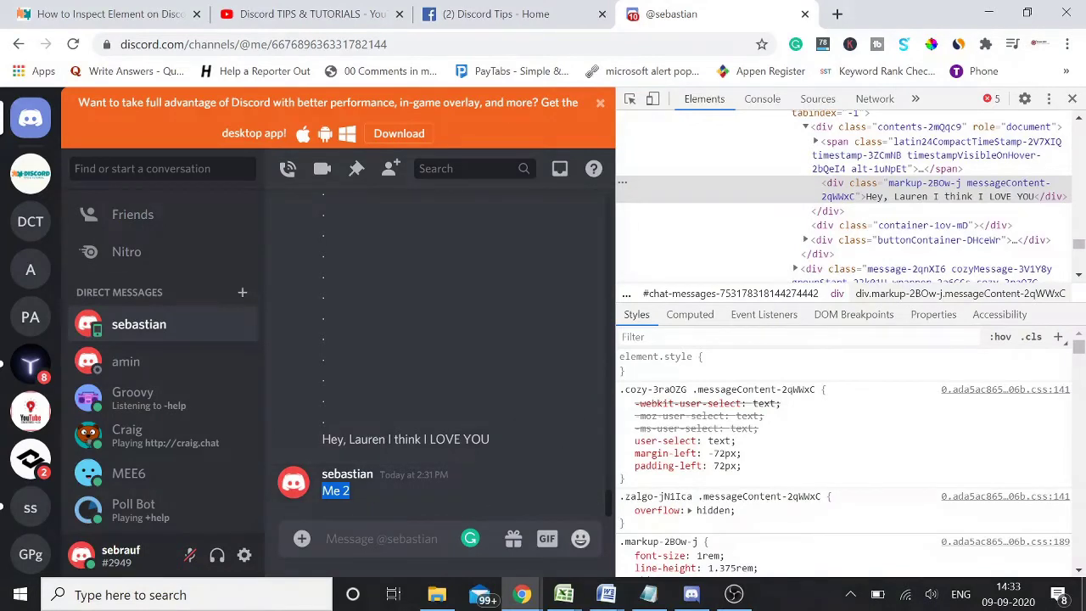
right_click(335, 495)
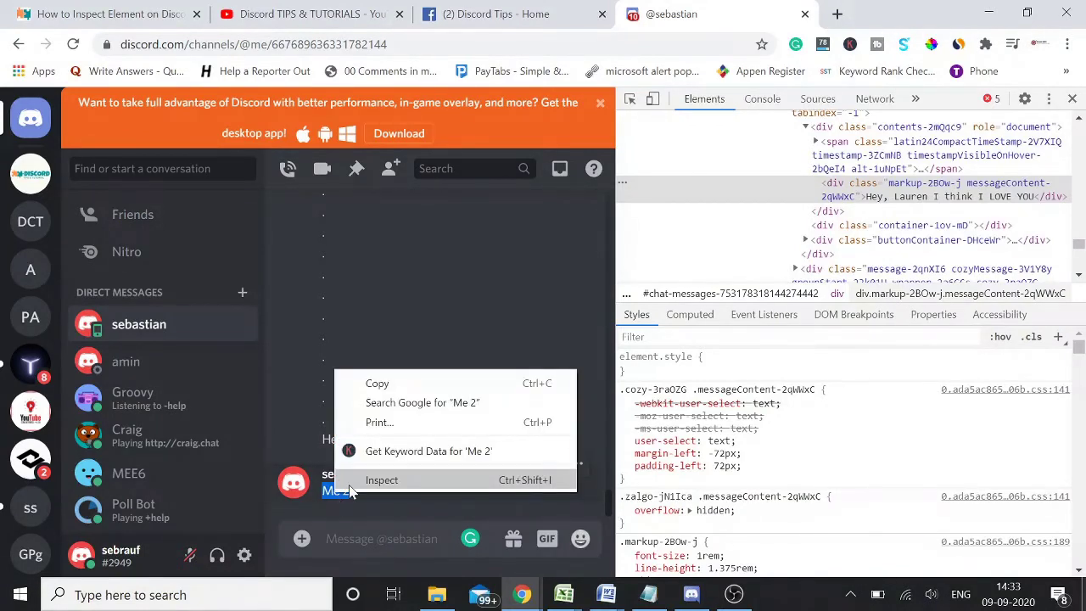
click(360, 478)
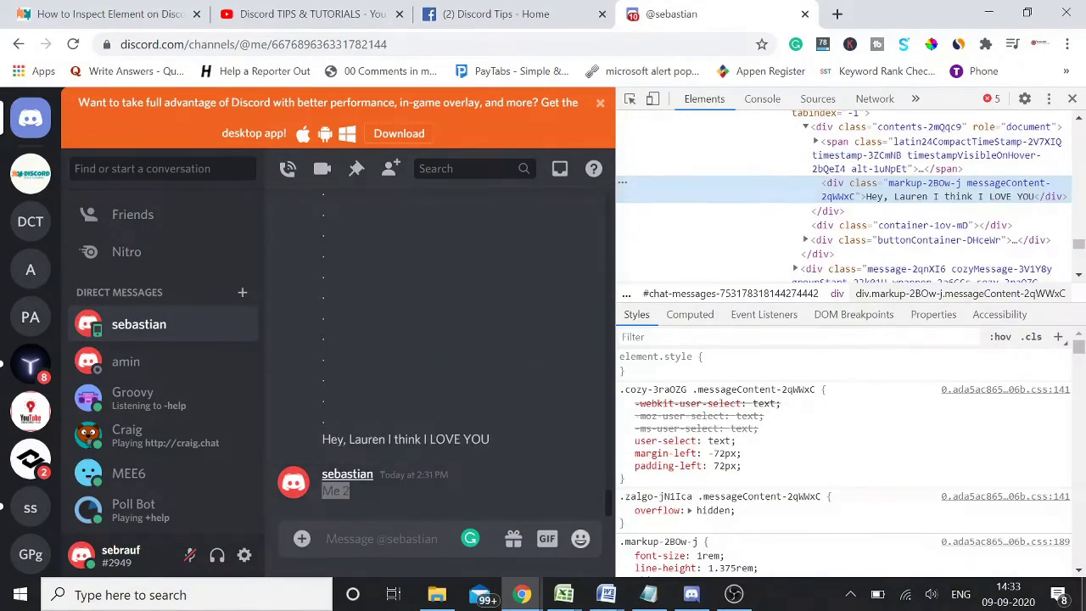
double_click(880, 207)
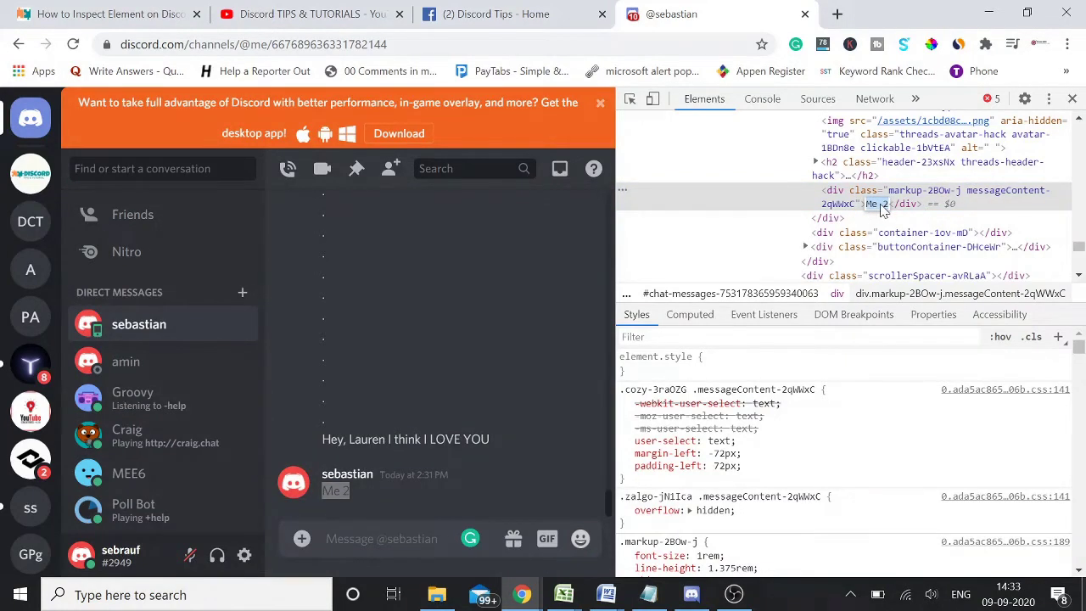
text(I love you)
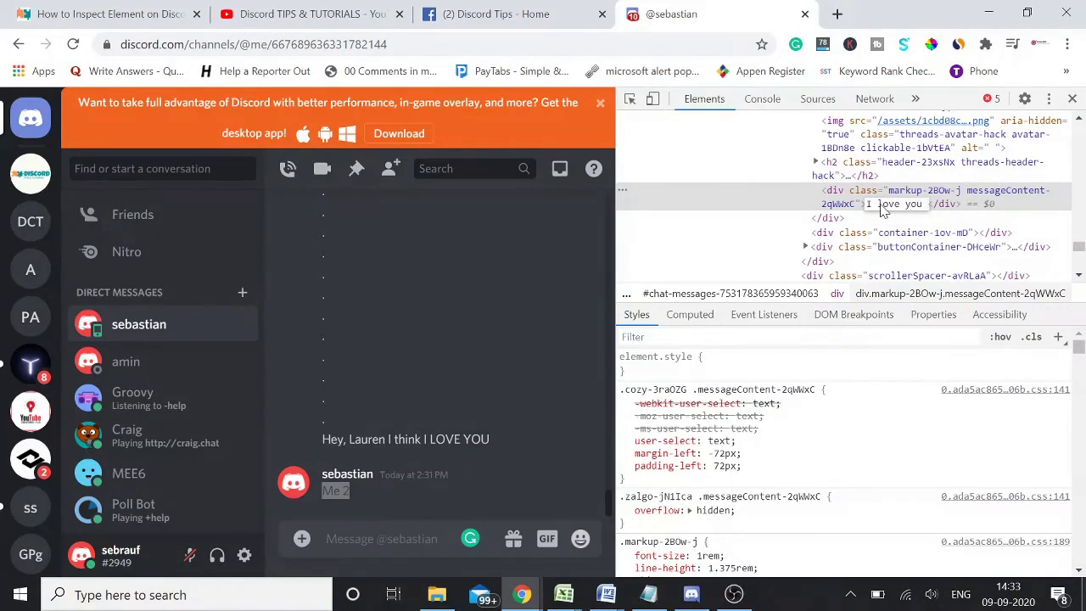
text( 2)
key(Return)
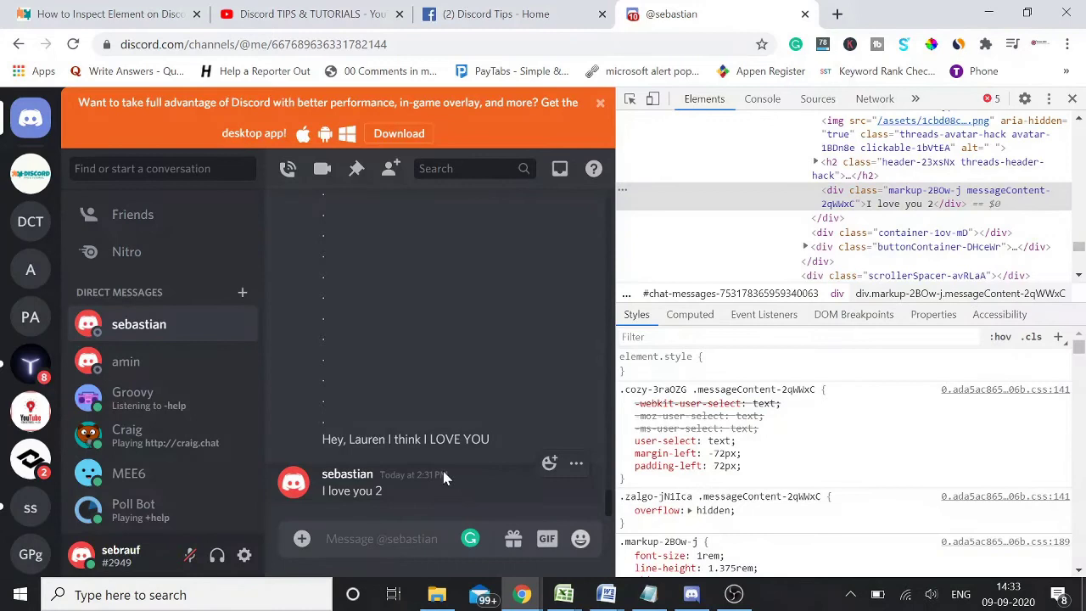
Inspect the reply's timestamp and replace the sender's username above it in the HTML with the first name used in the edited message.
drag(452, 477, 380, 480)
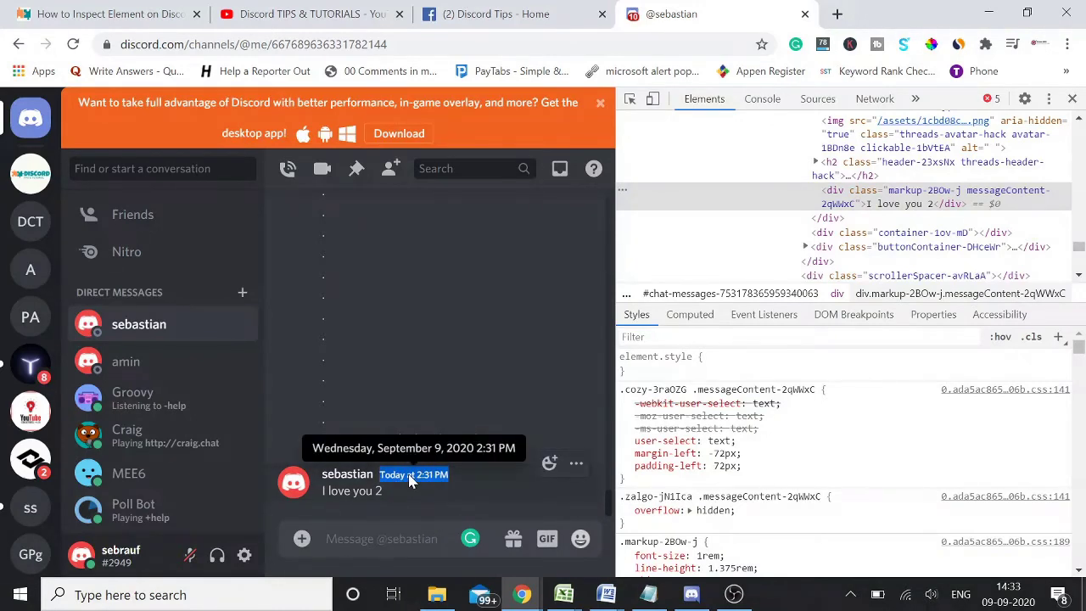
right_click(410, 480)
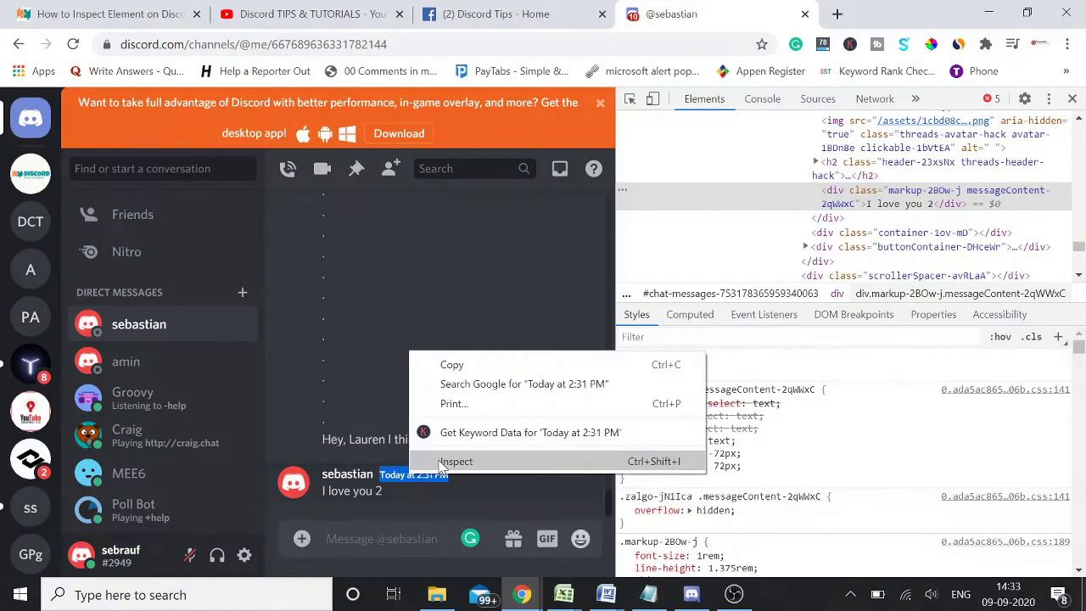
click(439, 462)
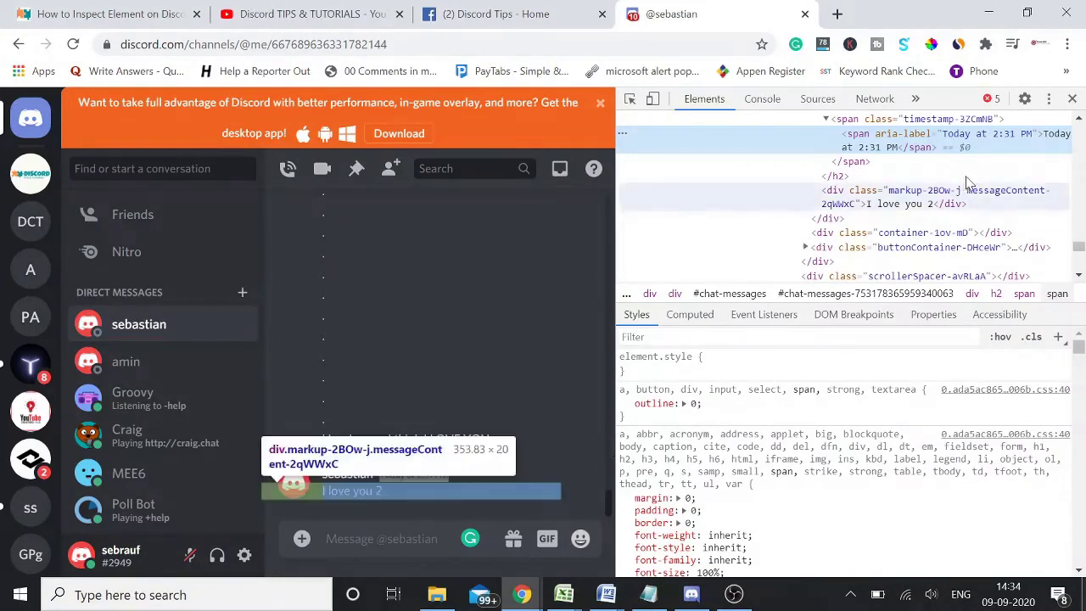
click(1080, 121)
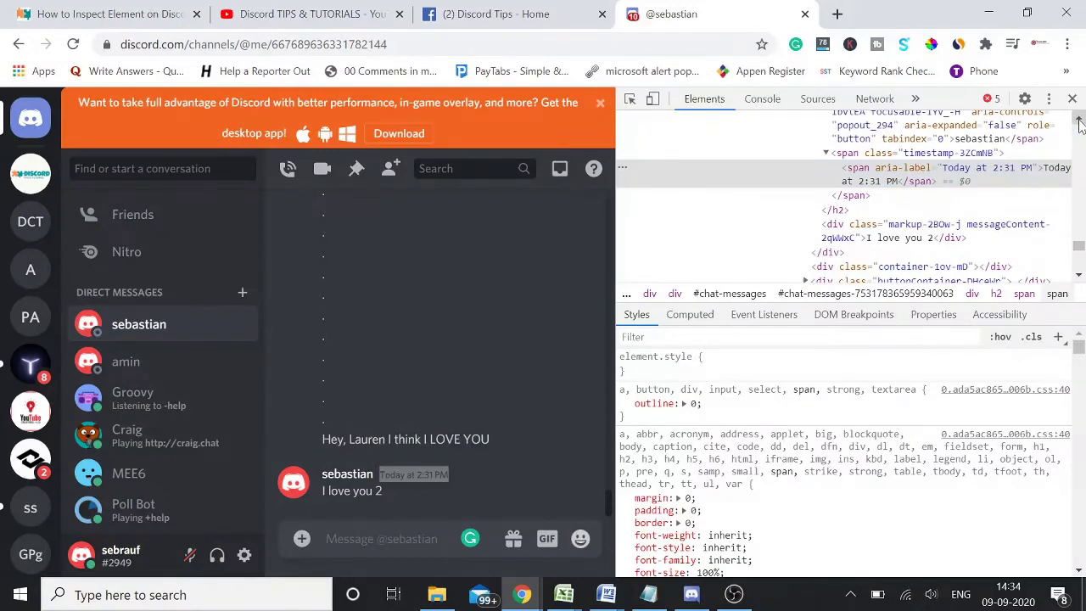
click(980, 141)
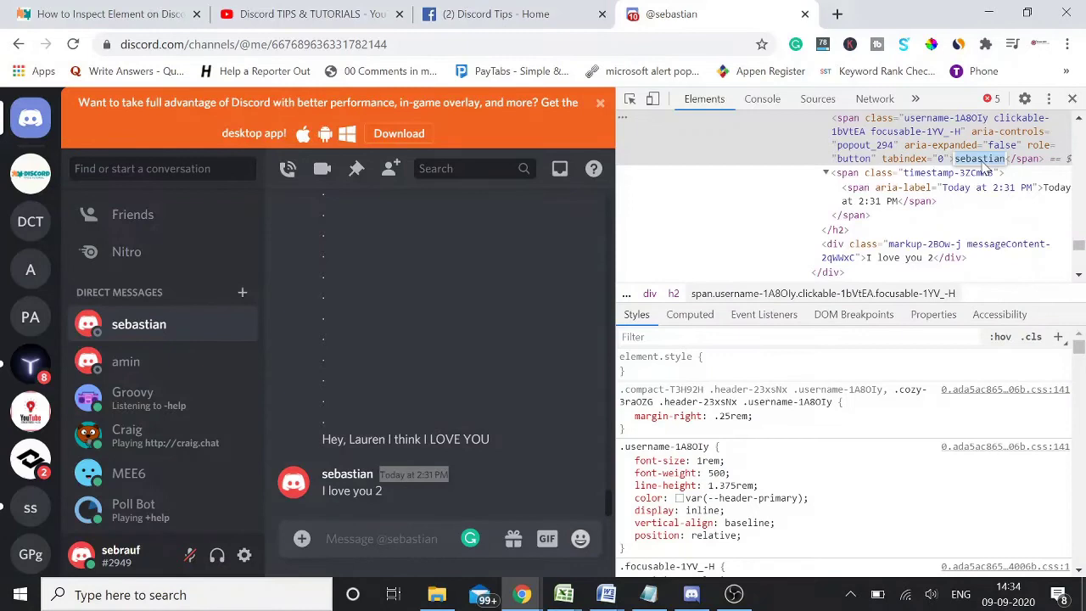
text(Lauren)
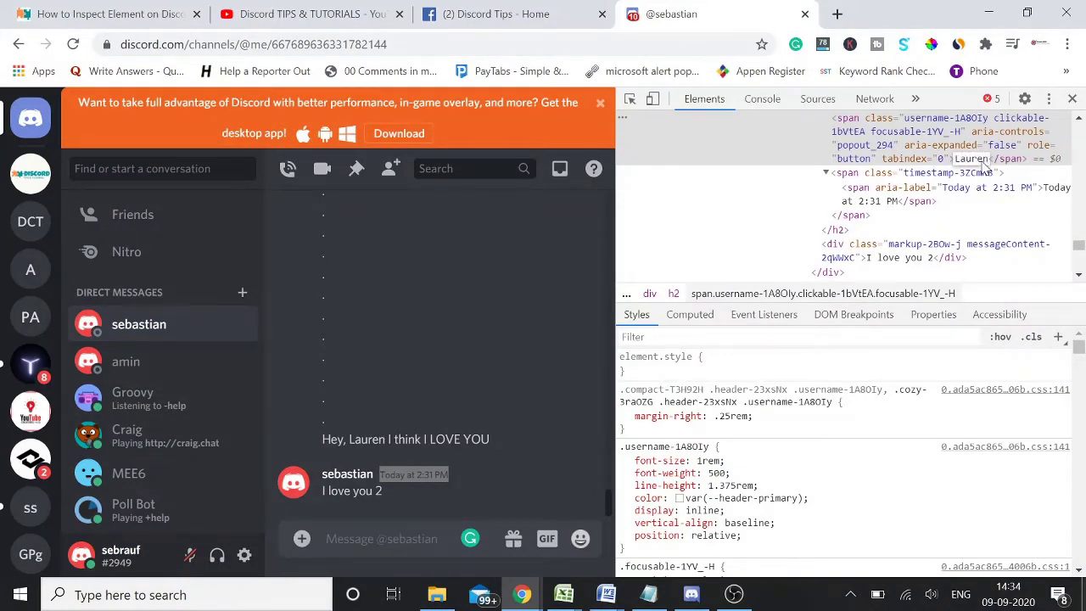
key(Return)
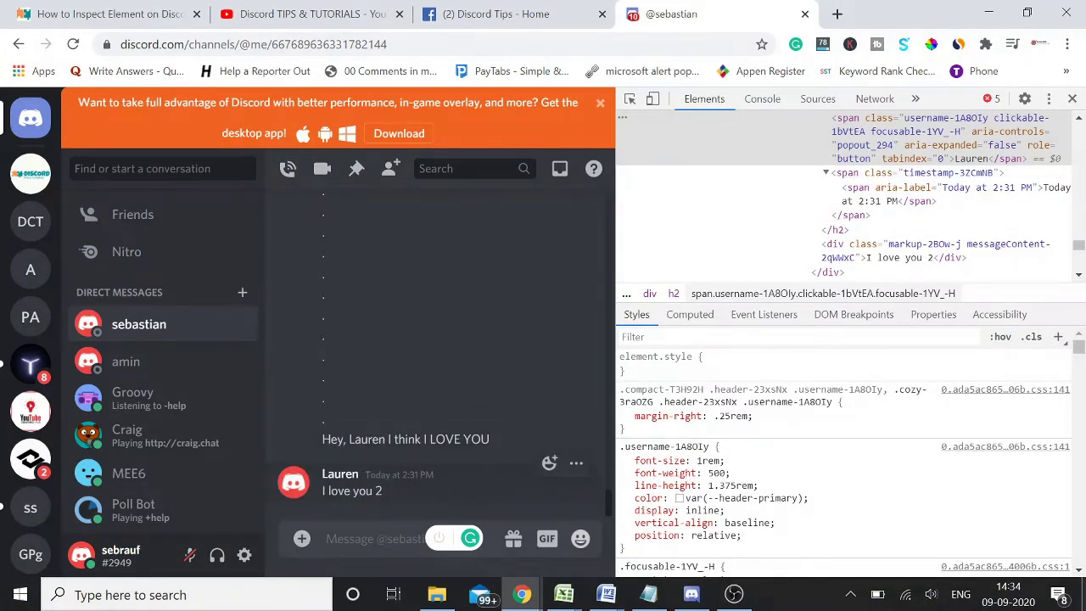
Close the developer tools and reload the conversation page to discard the HTML edits.
click(1071, 99)
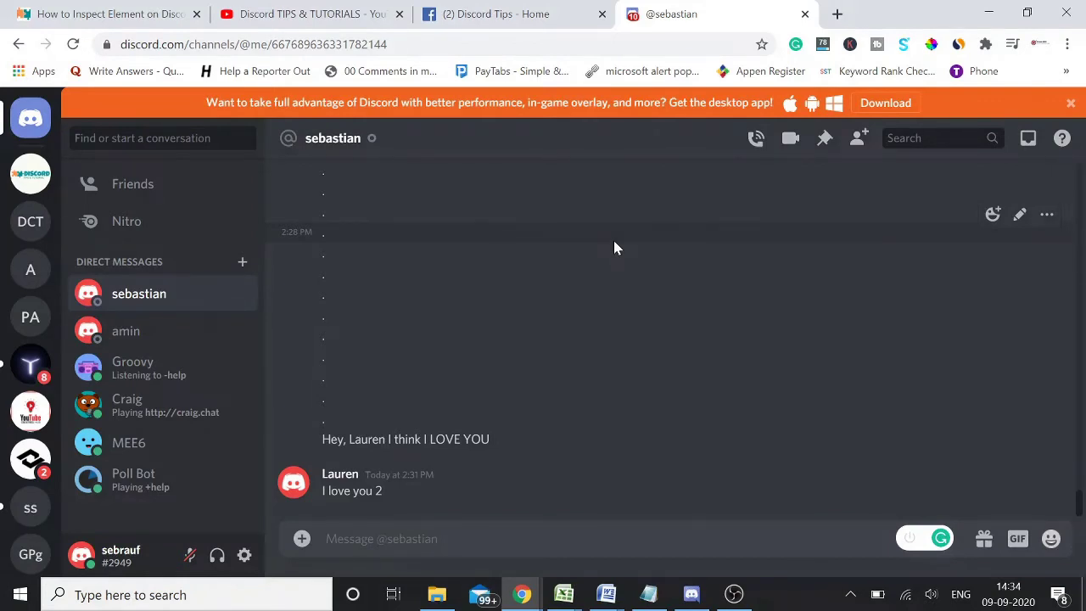
click(73, 44)
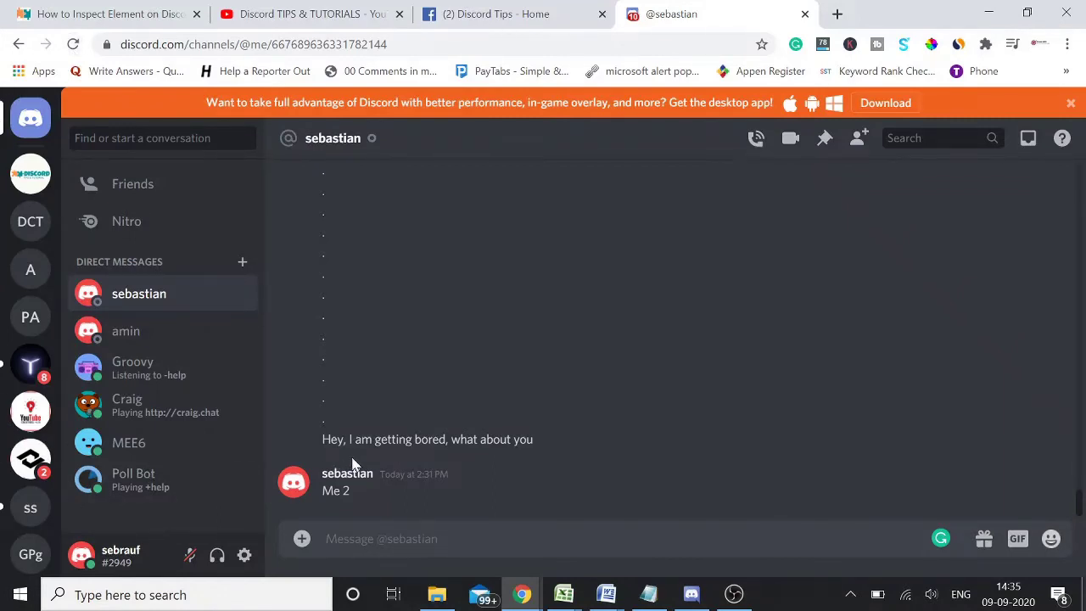
Try to inspect the sender's username above the last reply and the reply text "Me 2".
drag(374, 475, 322, 474)
right_click(358, 477)
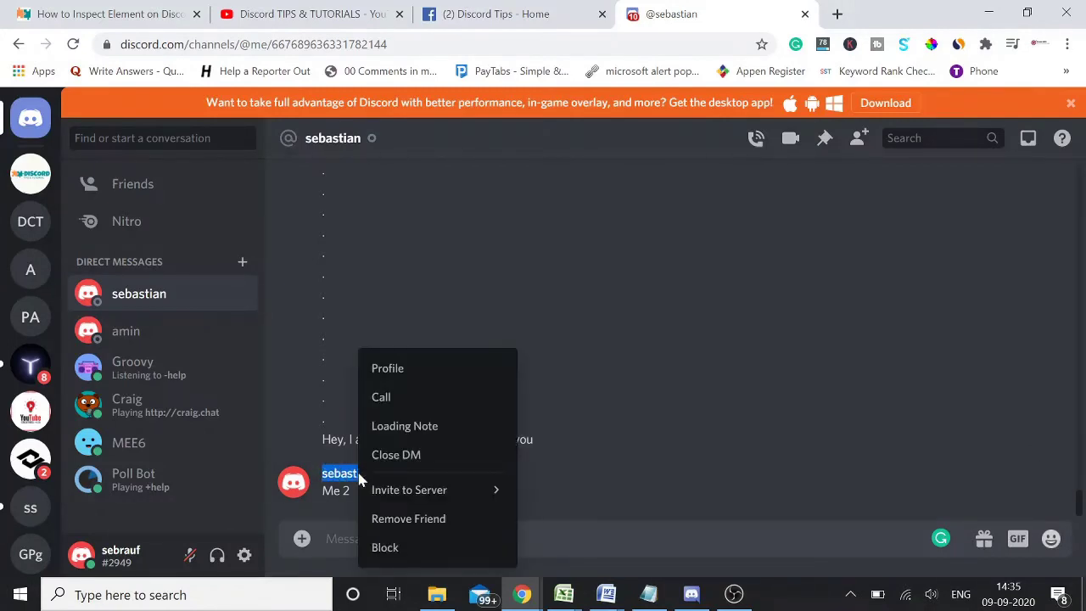
click(664, 448)
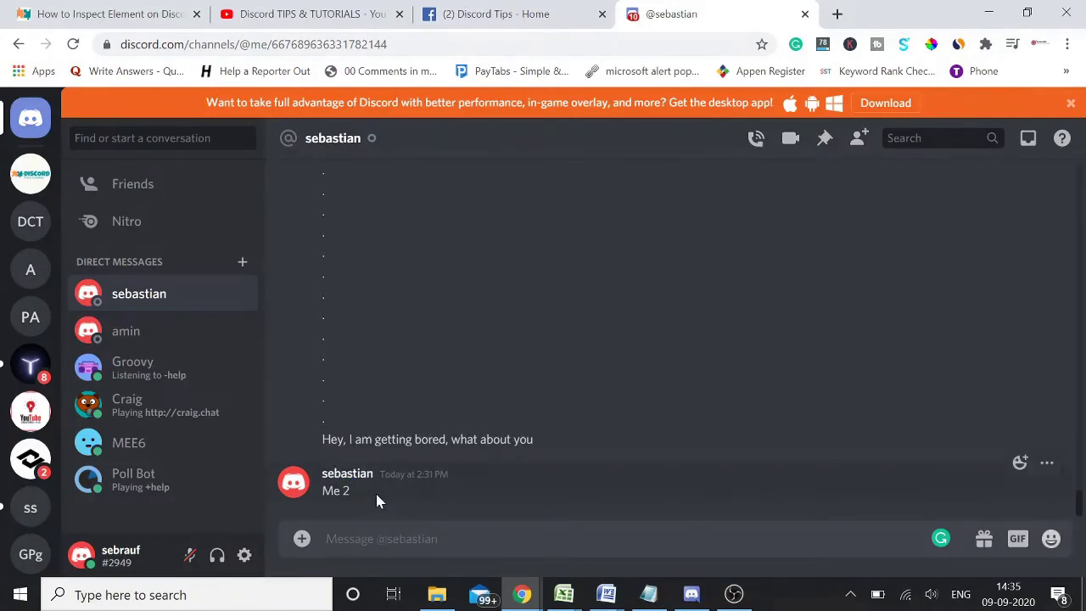
drag(349, 490, 322, 490)
right_click(339, 496)
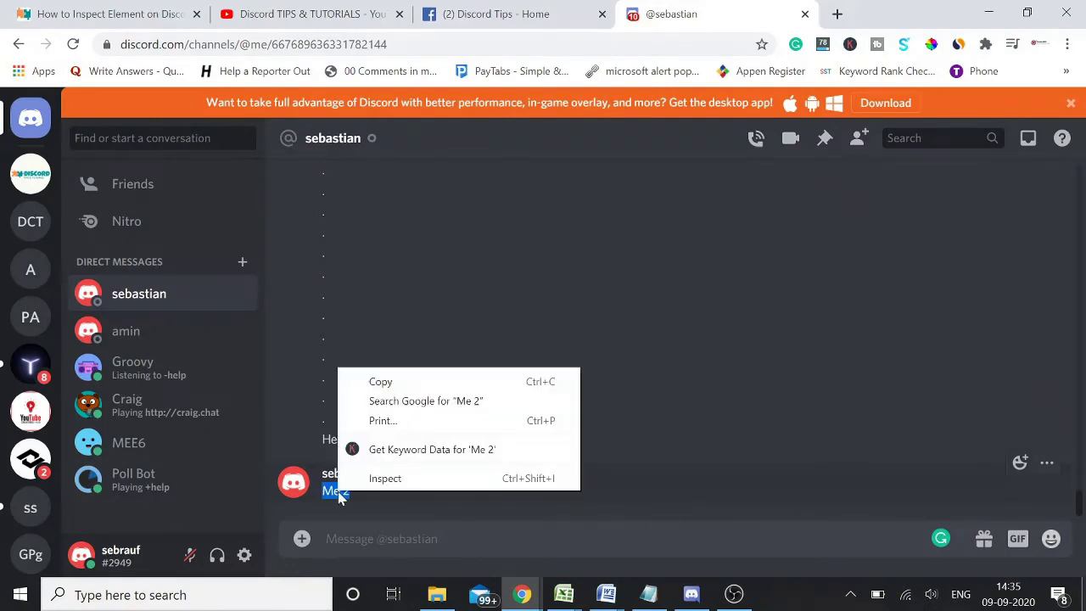
click(385, 479)
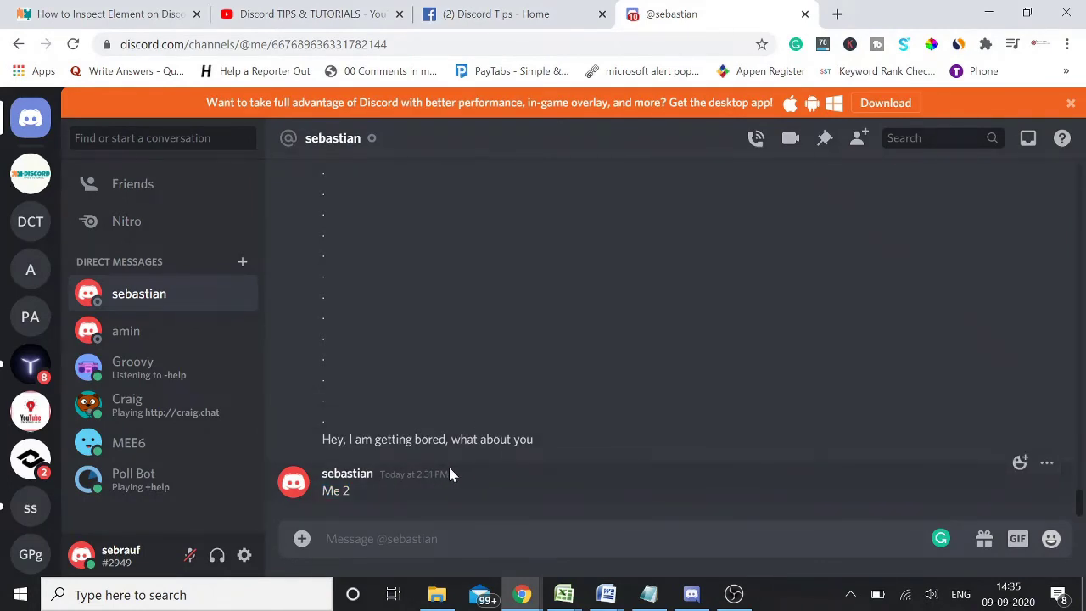
Inspect the reply's timestamp "Today at 2:31 PM" and look through the page's HTML to its end.
drag(451, 473, 381, 474)
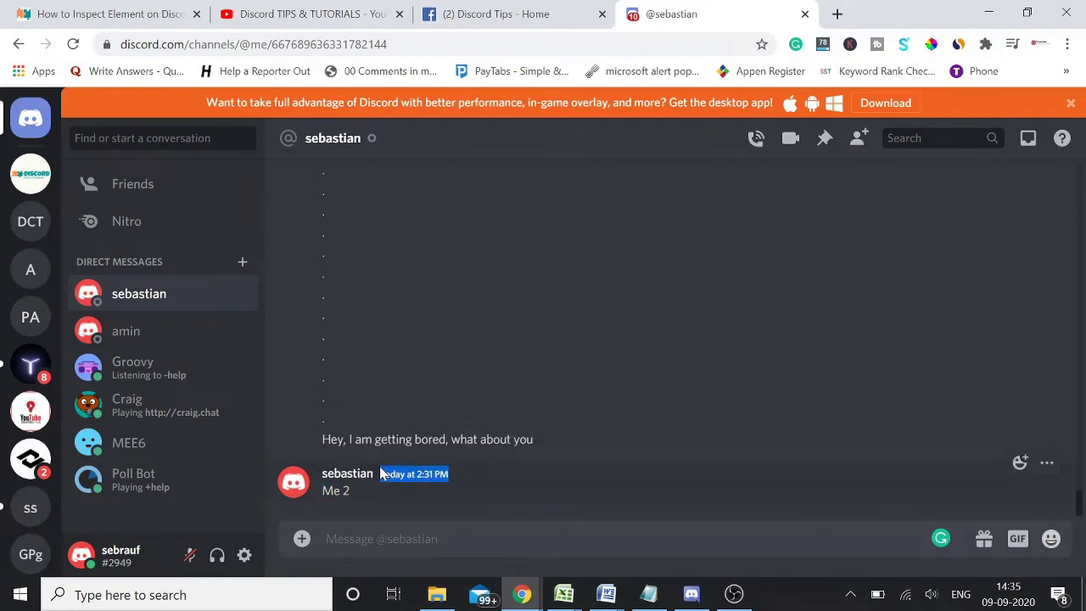
right_click(427, 477)
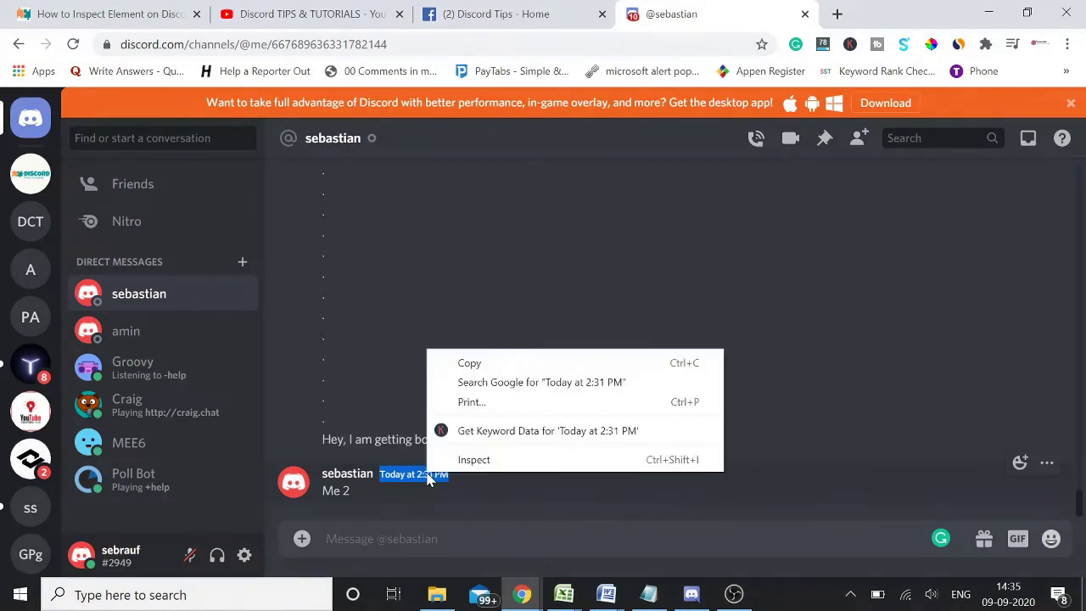
click(472, 456)
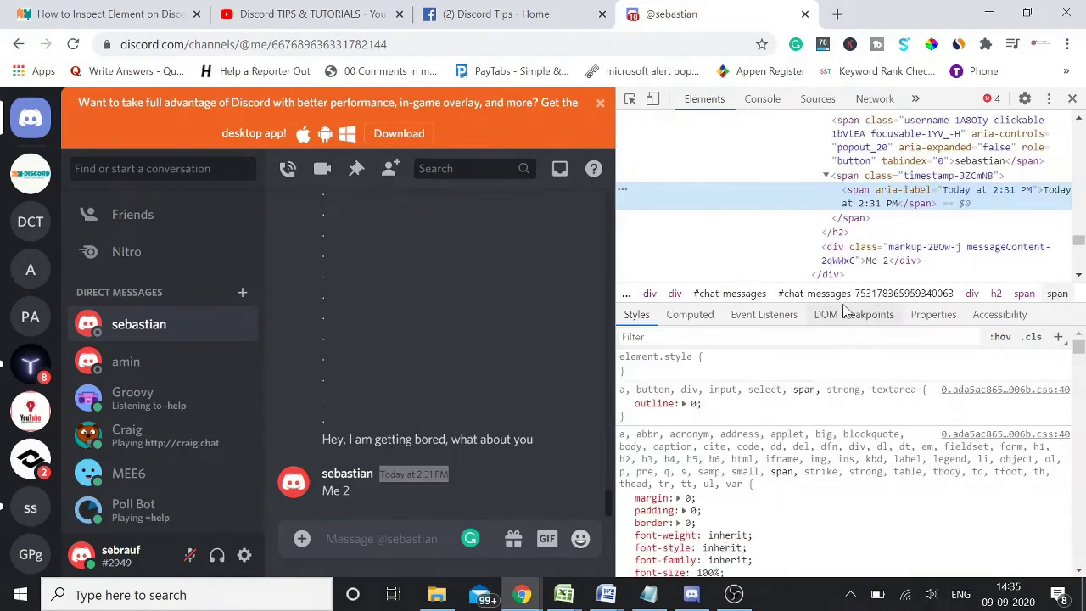
scroll(868, 237, down, 10)
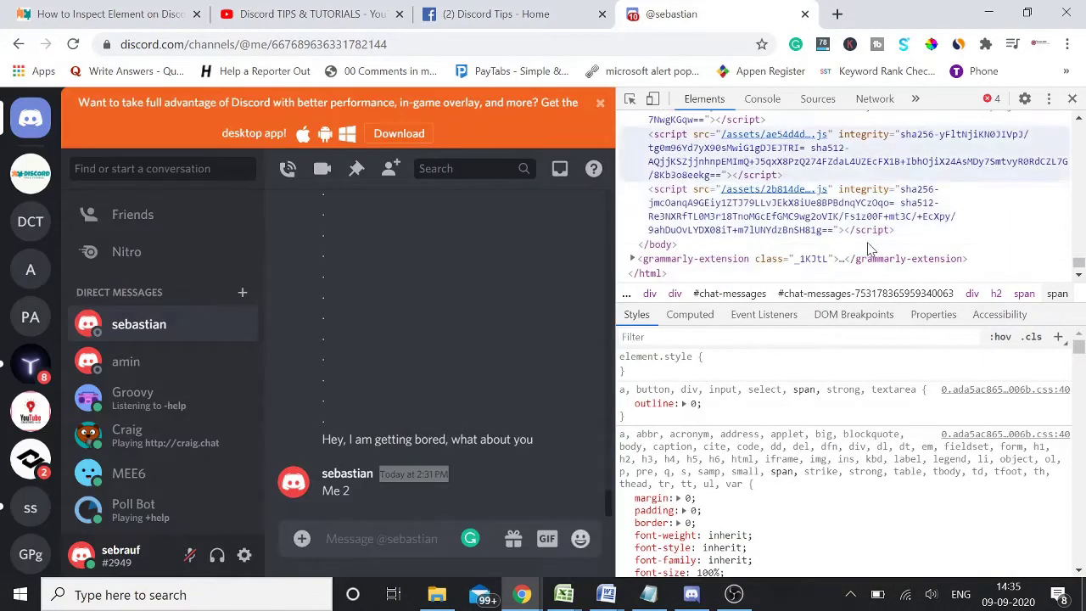
drag(1078, 349, 1079, 556)
scroll(848, 466, up, 5)
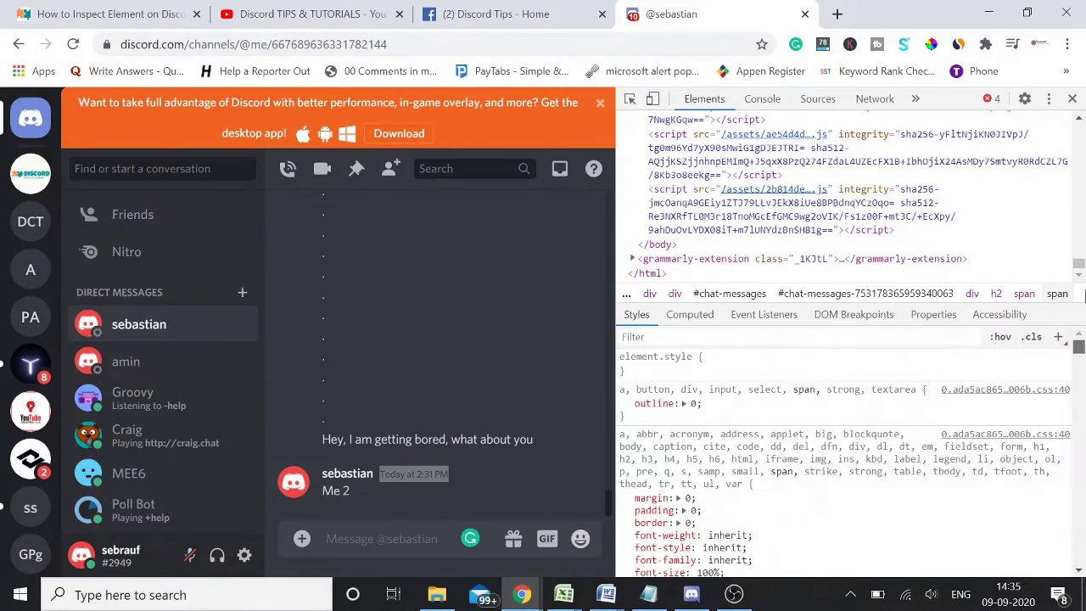
Show the developer console and read Discord's "Hold Up!" warning about pasting code there.
click(762, 98)
drag(1076, 475, 1050, 273)
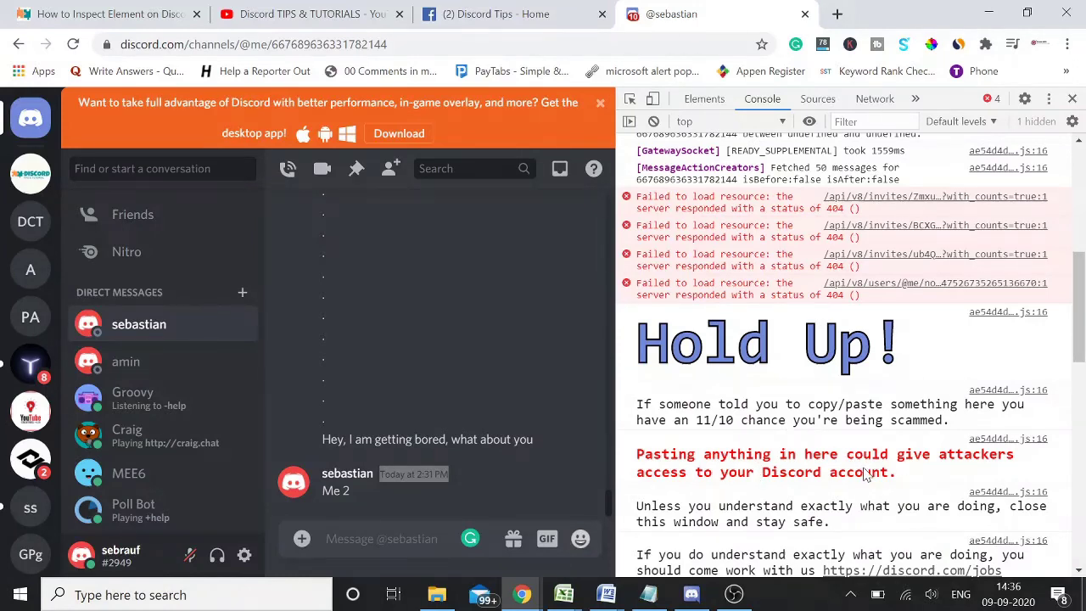
scroll(761, 499, down, 1)
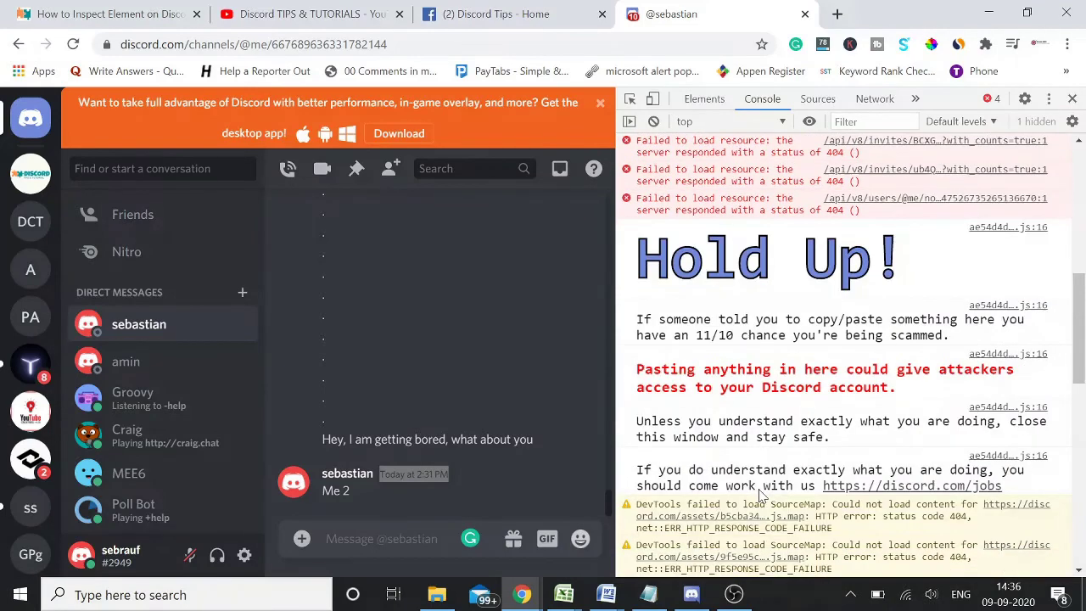